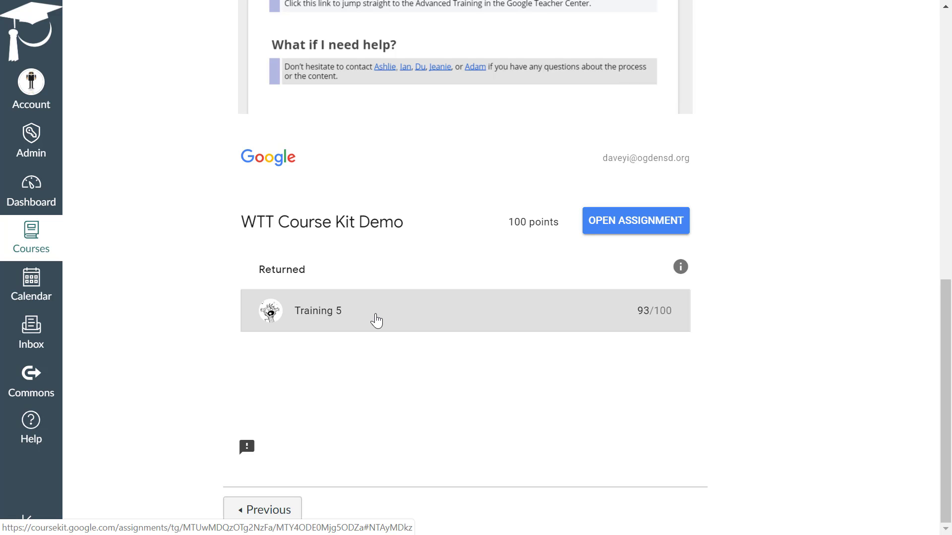
Add a new assignment named "New WTT Course Kit" to the Unit 2 module of the course
scroll(127, 331, "up", 10)
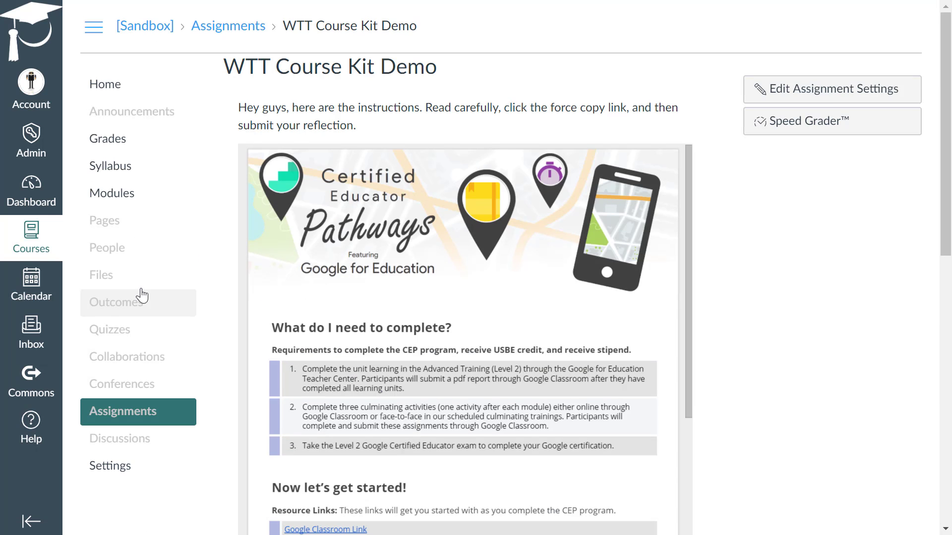
left_click(140, 192)
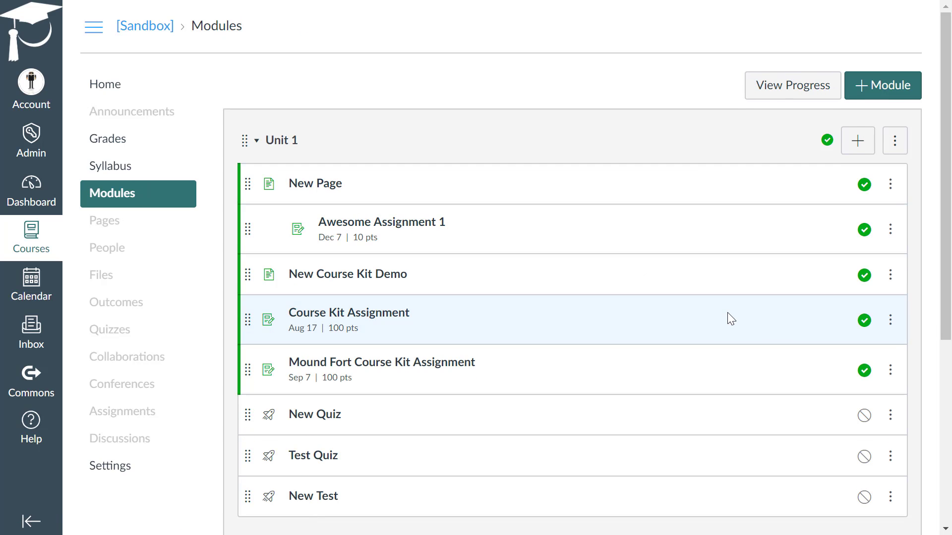
scroll(727, 312, "down", 6)
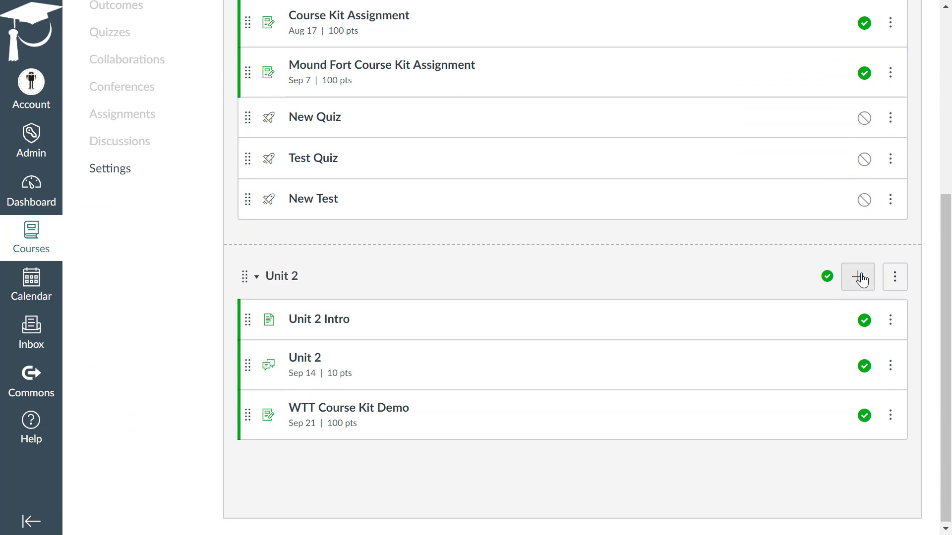
left_click(860, 279)
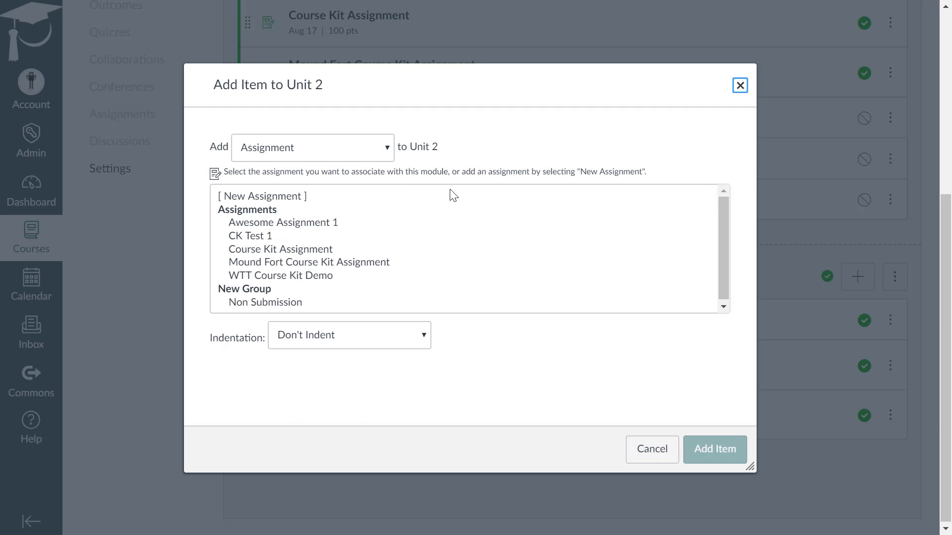
left_click(272, 196)
left_click(312, 342)
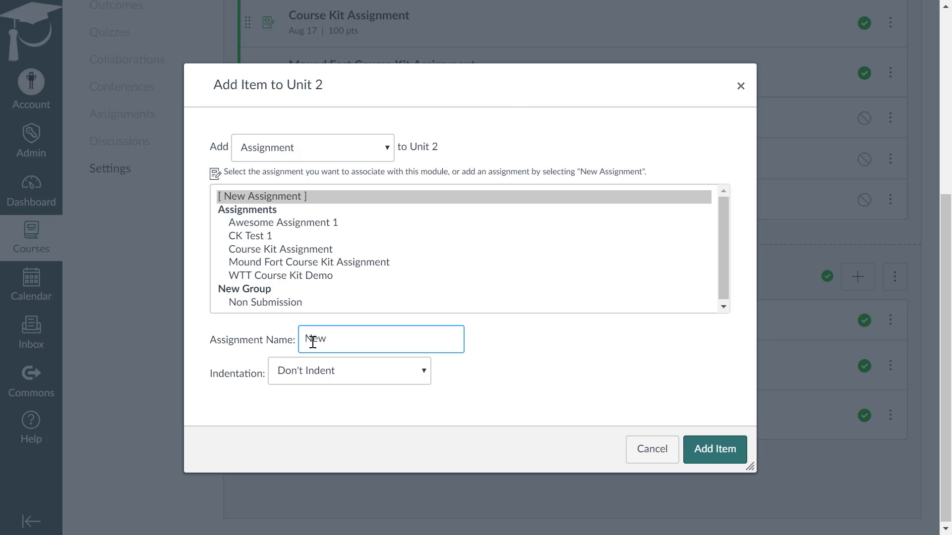
type("New WTT Course Kit")
left_click(715, 449)
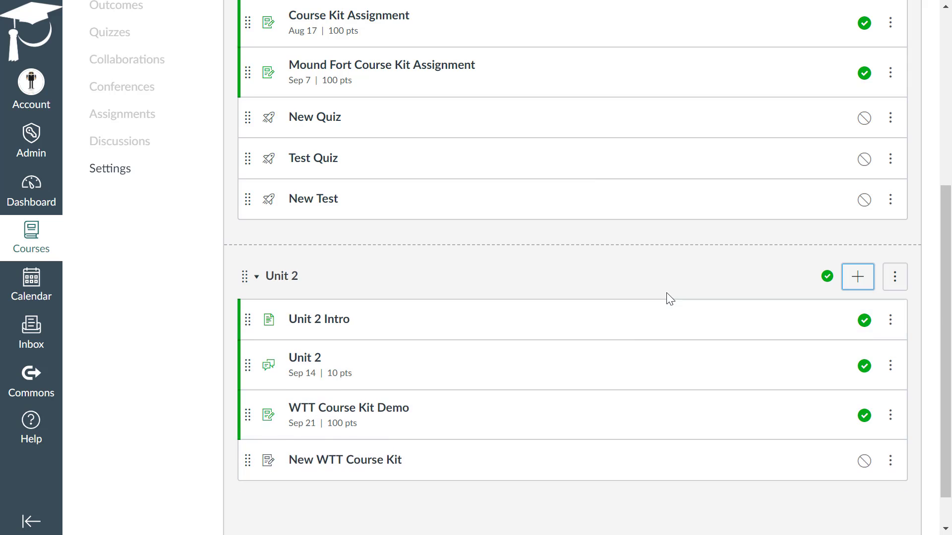
Open the New WTT Course Kit assignment for editing and enter "Provide instructions" in its description
scroll(644, 318, "down", 1)
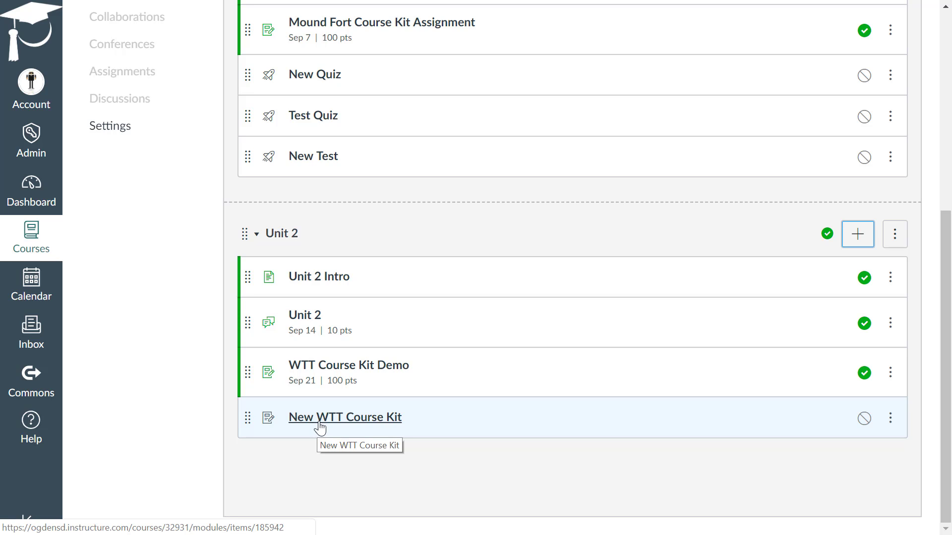
left_click(366, 422)
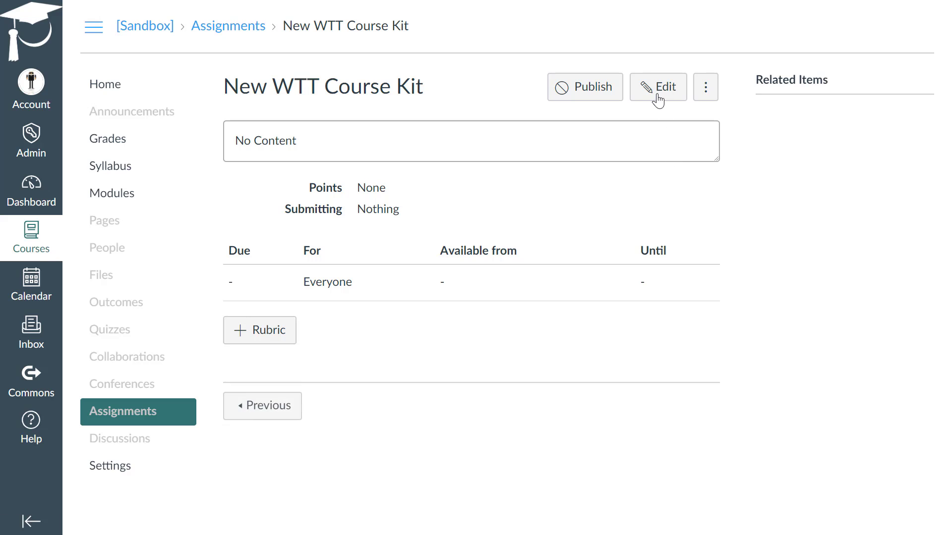
left_click(660, 94)
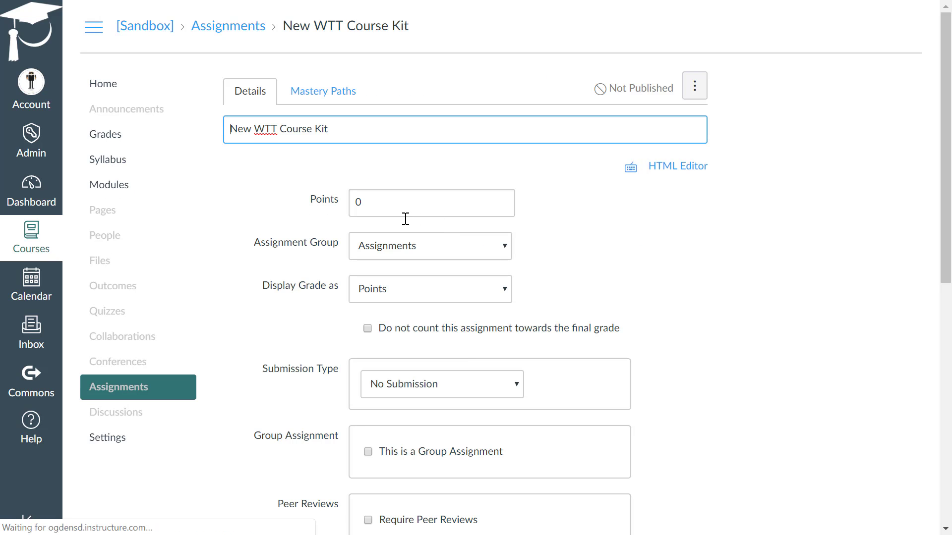
left_click(300, 260)
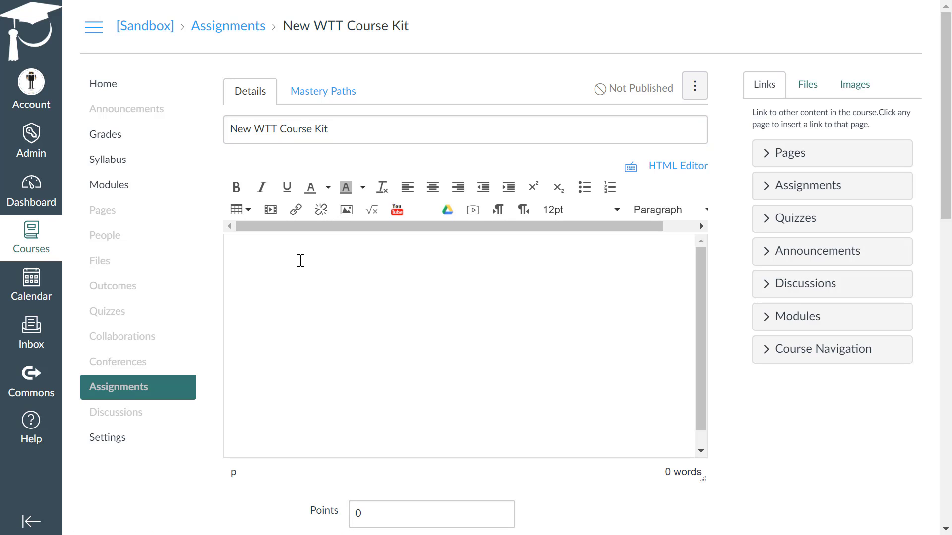
type("Provide instructions")
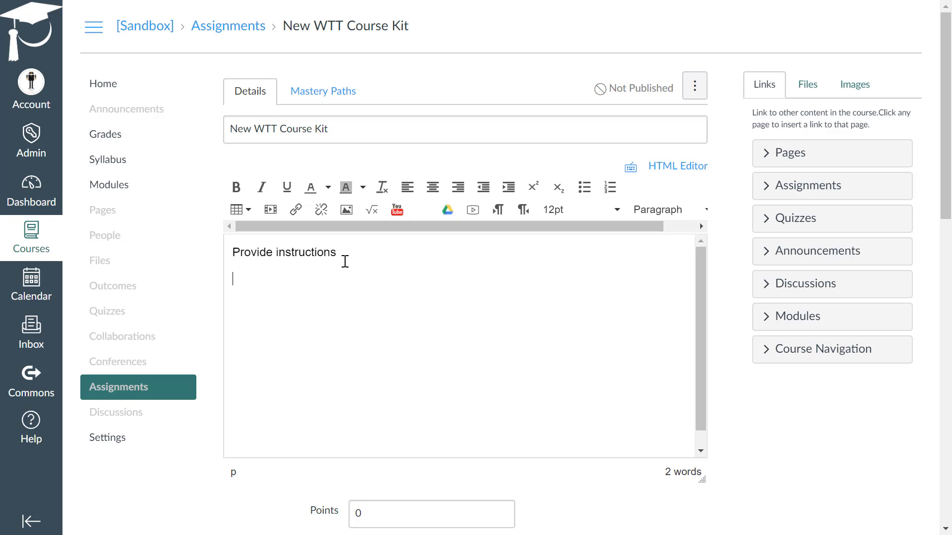
type(" Force Copy Link")
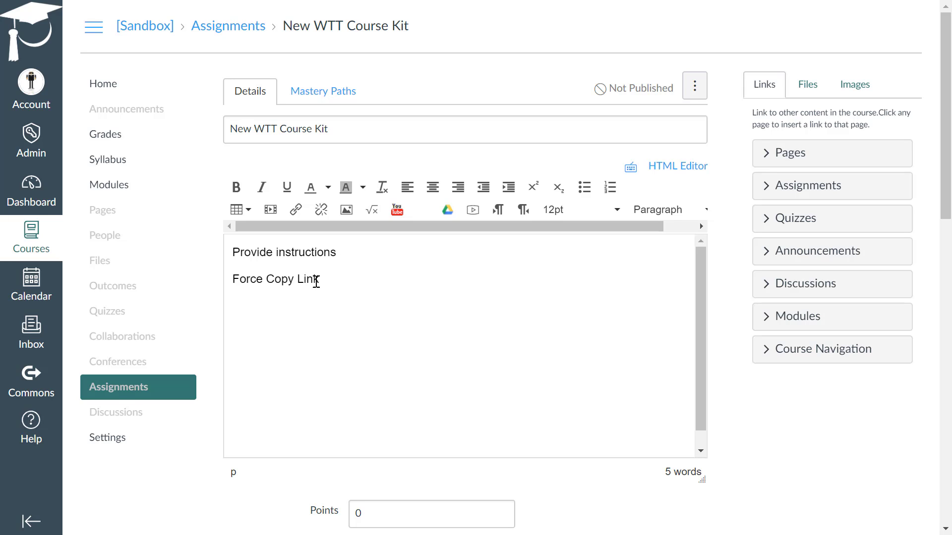
left_click_drag(316, 281, 233, 283)
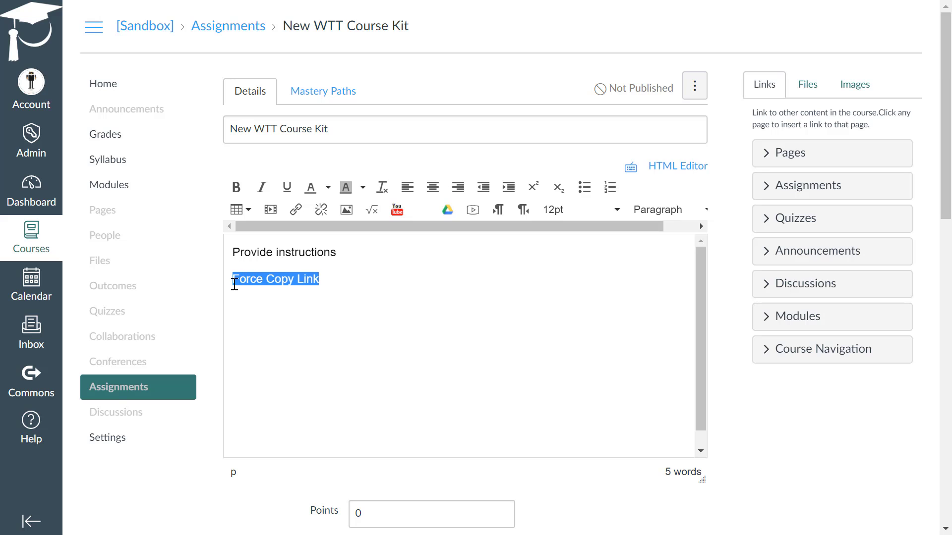
left_click(296, 210)
left_click(351, 322)
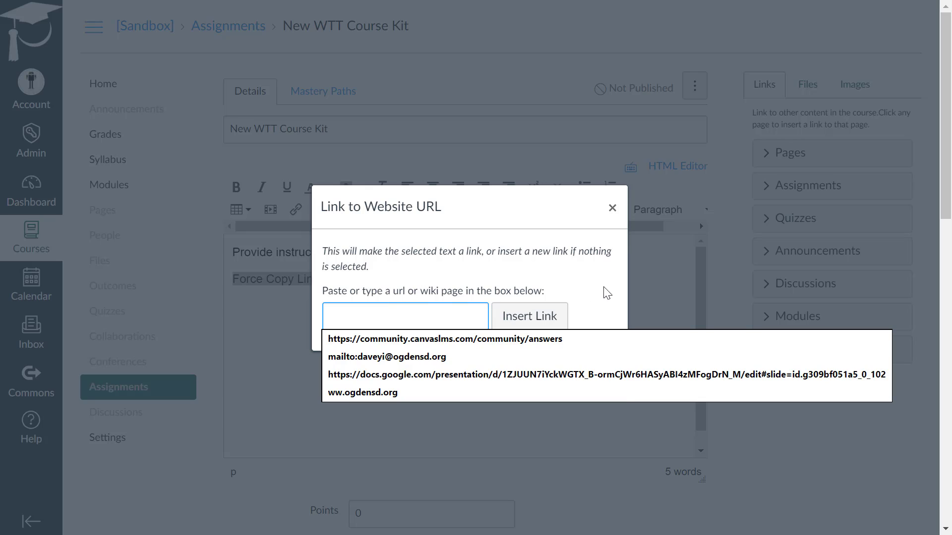
left_click(612, 208)
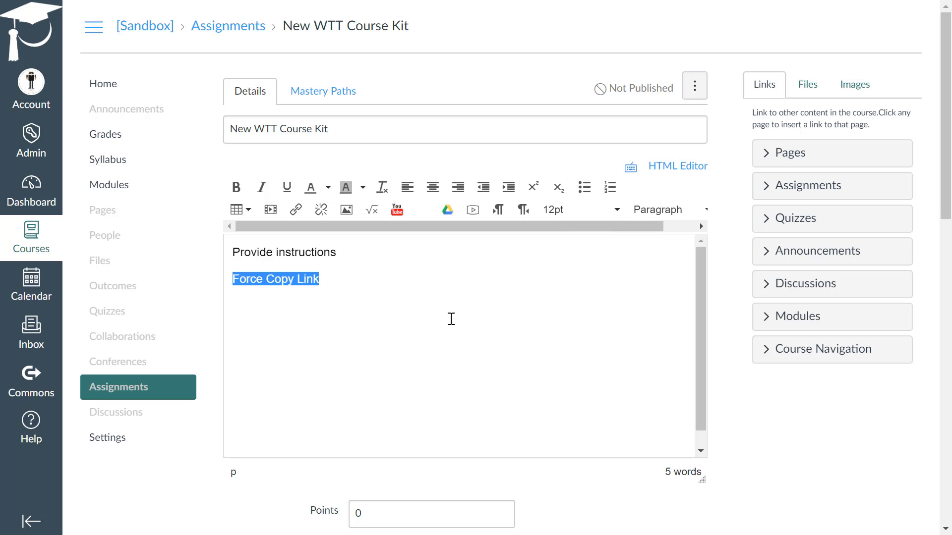
Add two blank paragraphs after "Force Copy Link" and sign in to the Google Drive file embed tool with the listed account
left_click(330, 279)
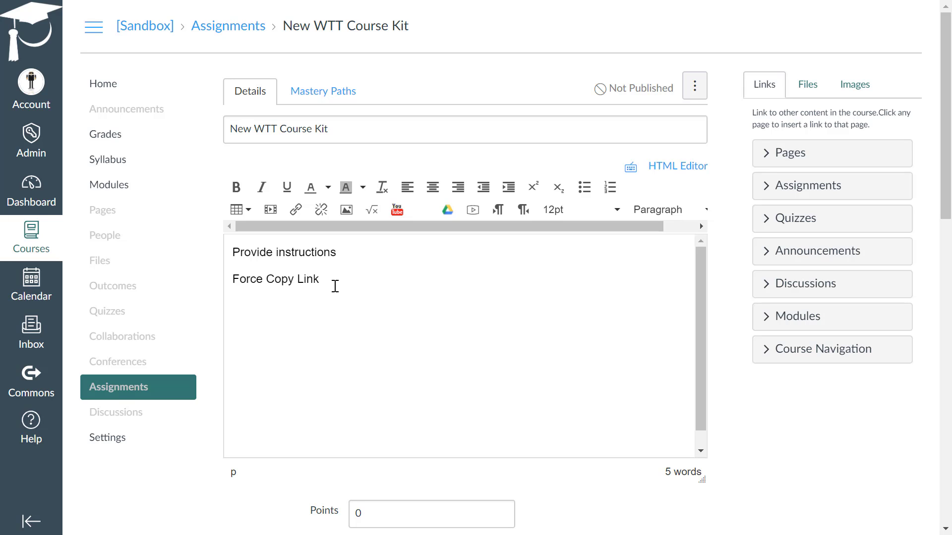
key("Return")
key("Return")
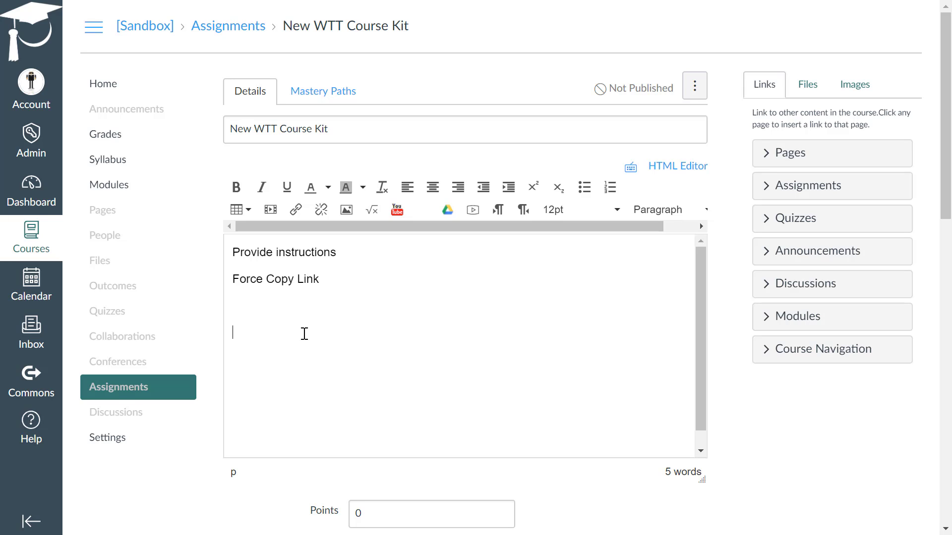
left_click(448, 216)
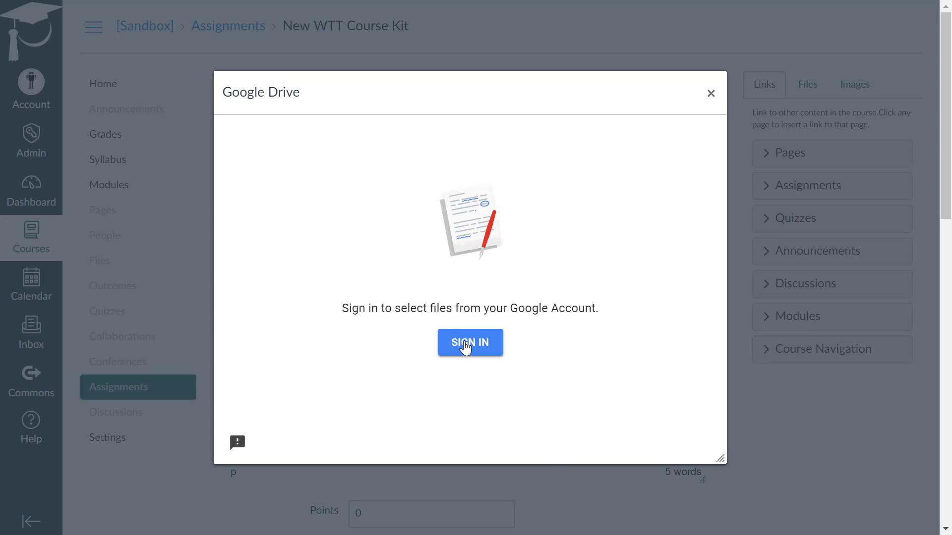
left_click(469, 347)
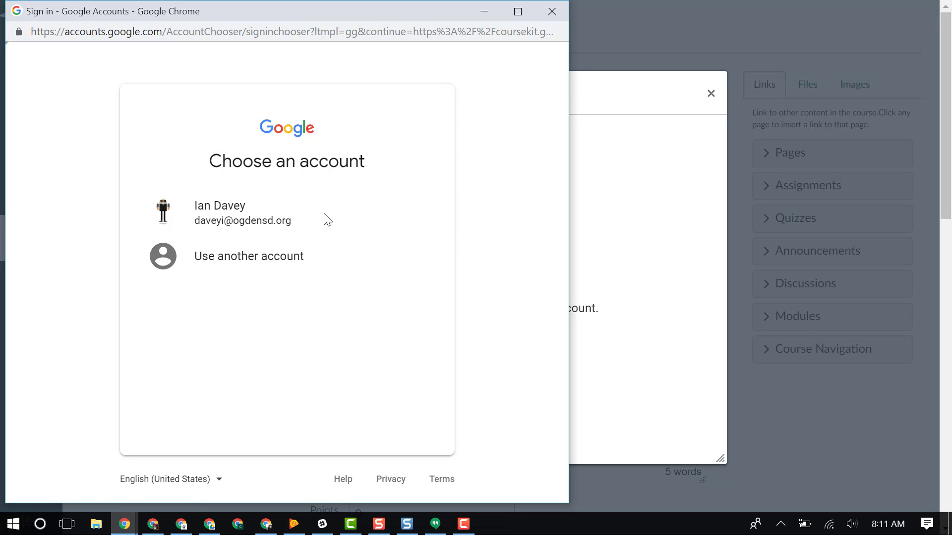
left_click(293, 220)
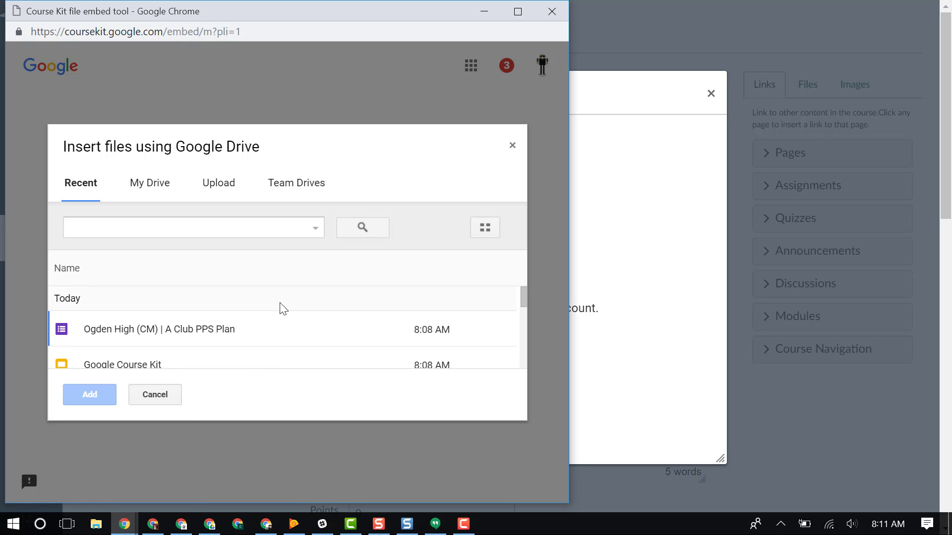
Embed the recent Google Course Kit presentation from Google Drive in the assignment description
left_click(154, 364)
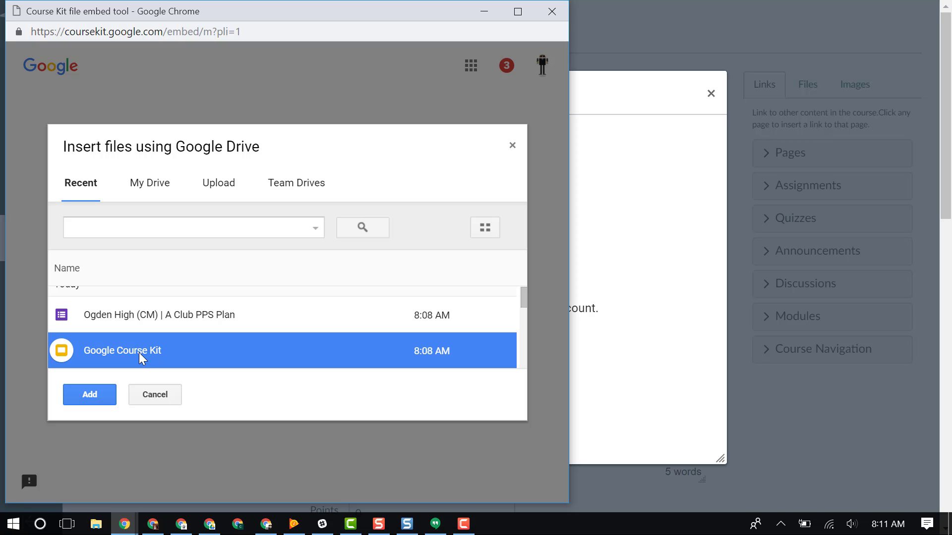
left_click(100, 398)
left_click(374, 332)
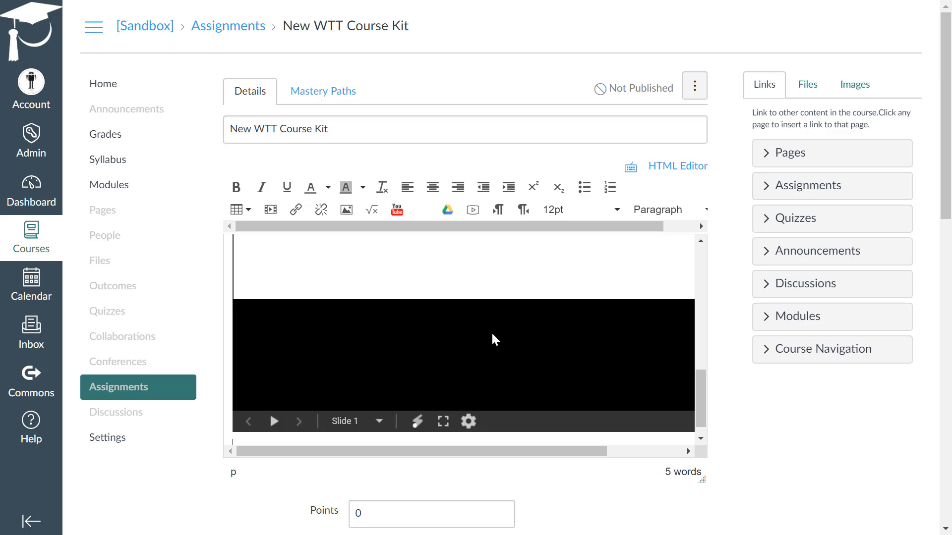
left_click_drag(702, 402, 706, 268)
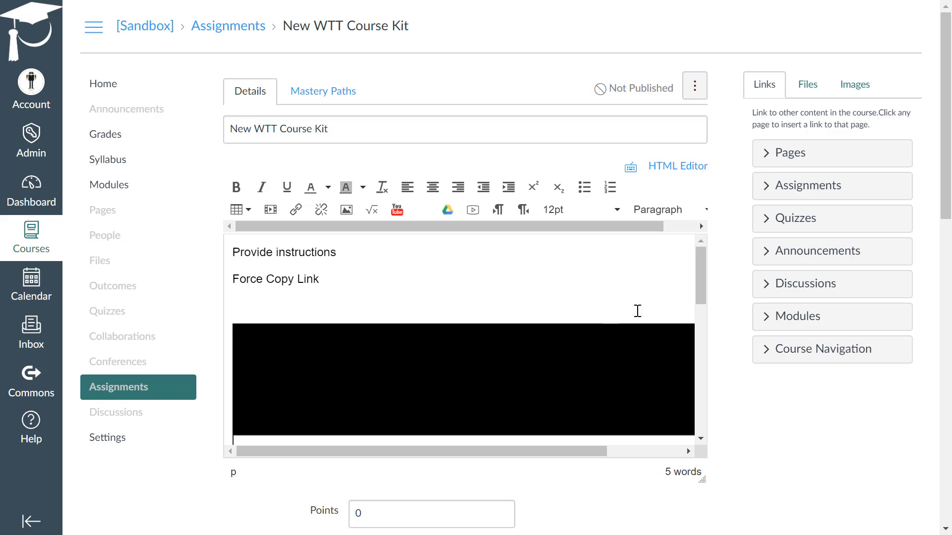
left_click_drag(696, 299, 714, 370)
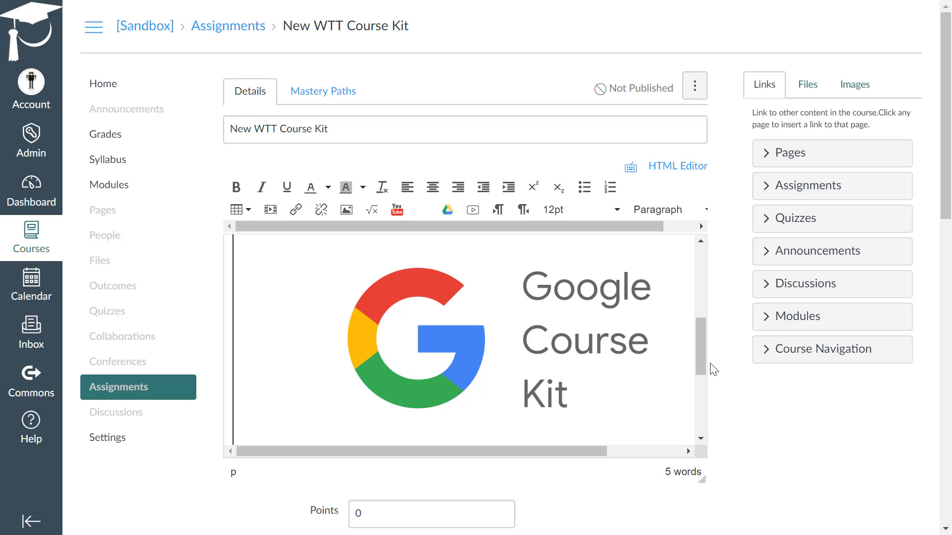
Set the assignment's points to 100 and check the available assignment groups without changing the group
scroll(721, 362, "down", 8)
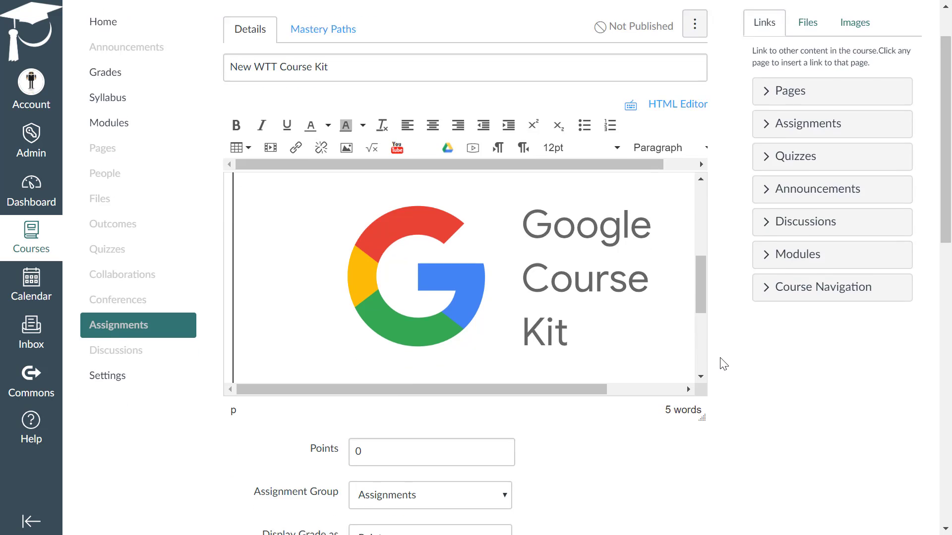
left_click(389, 120)
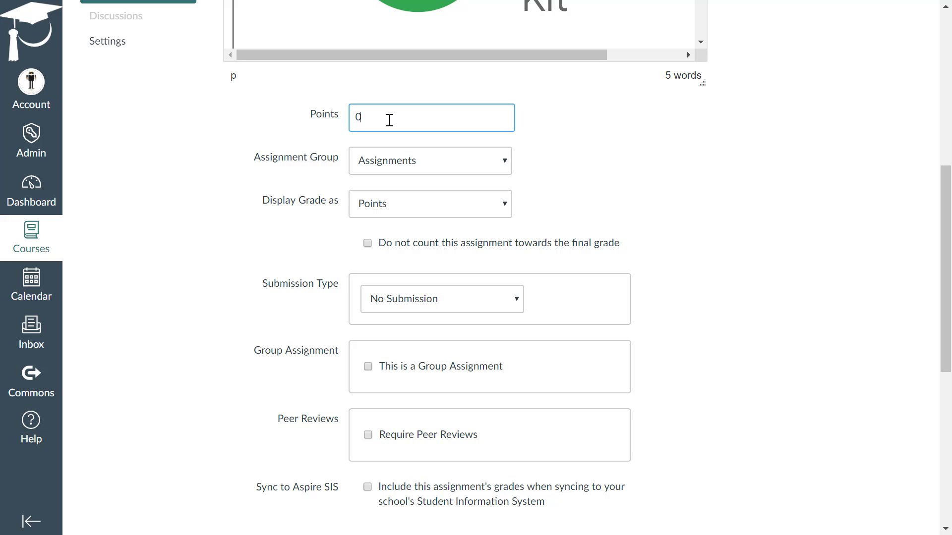
key("BackSpace")
type("100")
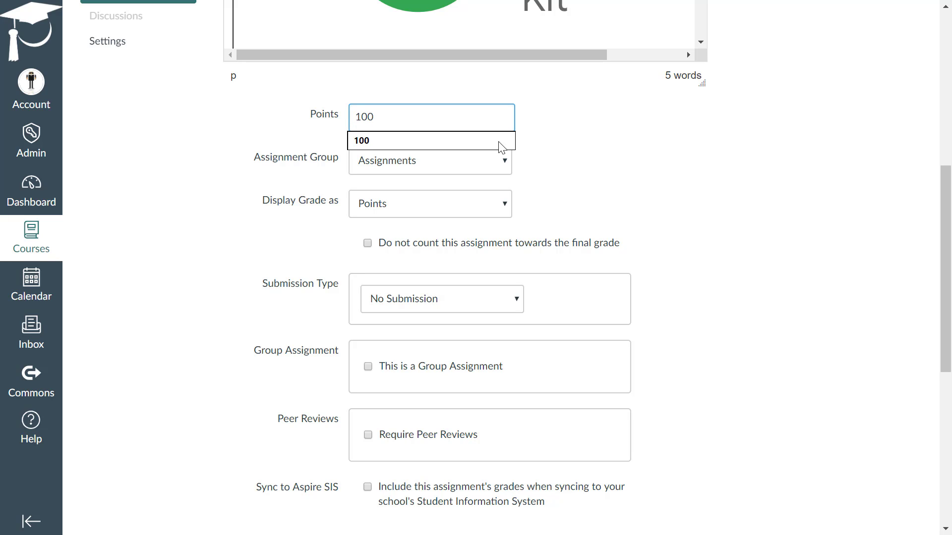
left_click(642, 174)
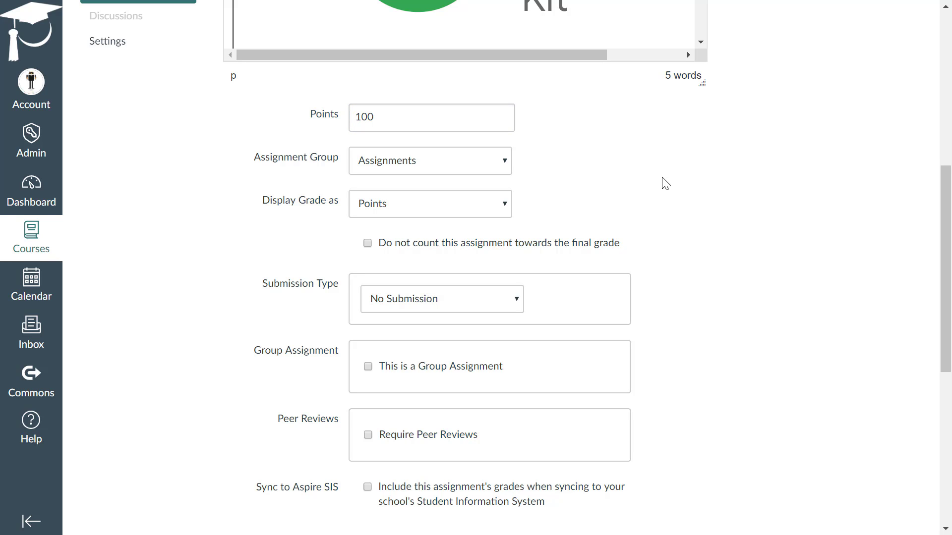
left_click(505, 160)
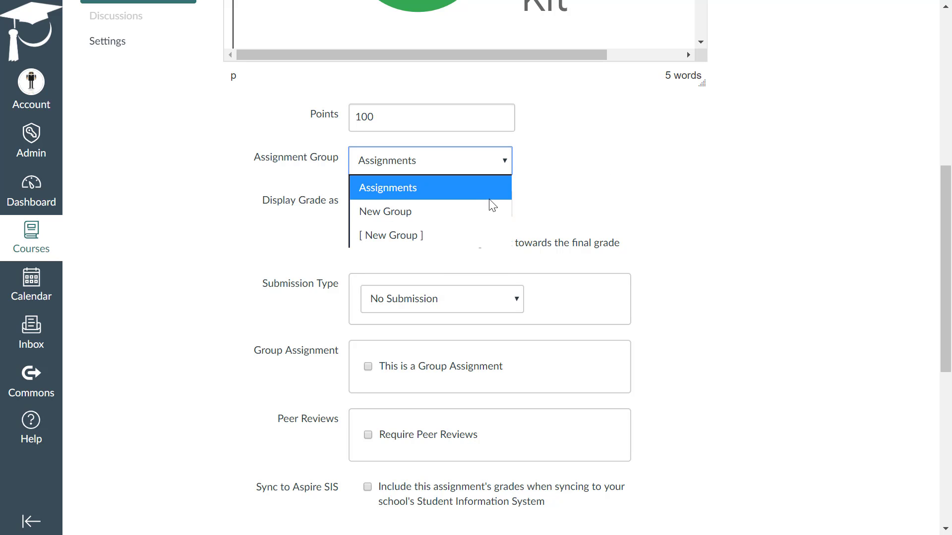
left_click(532, 171)
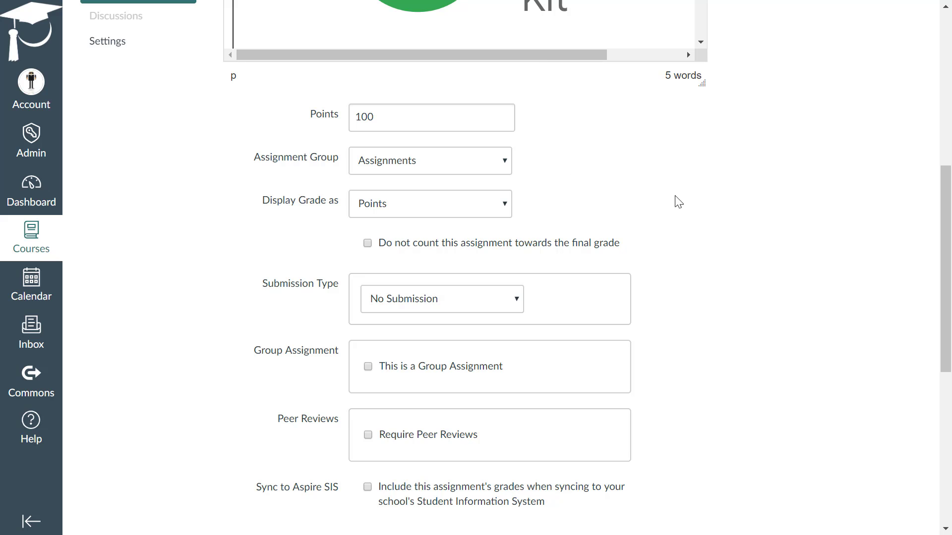
Set the submission type to External Tool and choose Course Kit Assignment as the tool
scroll(688, 202, "down", 4)
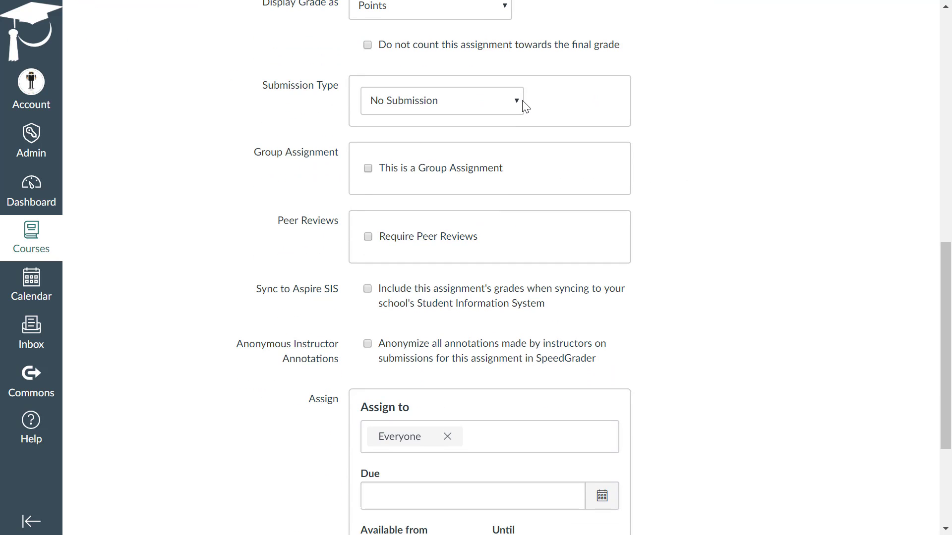
left_click(516, 101)
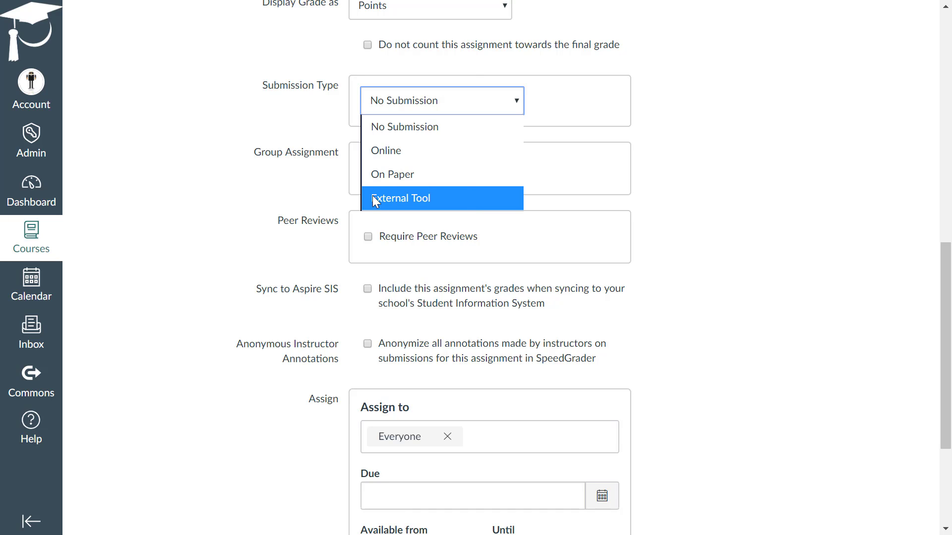
left_click(426, 199)
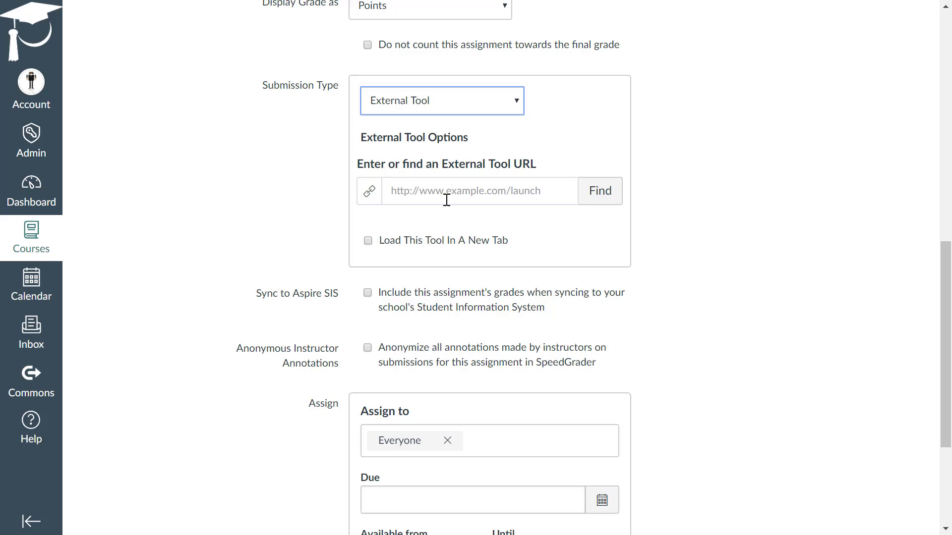
left_click(587, 194)
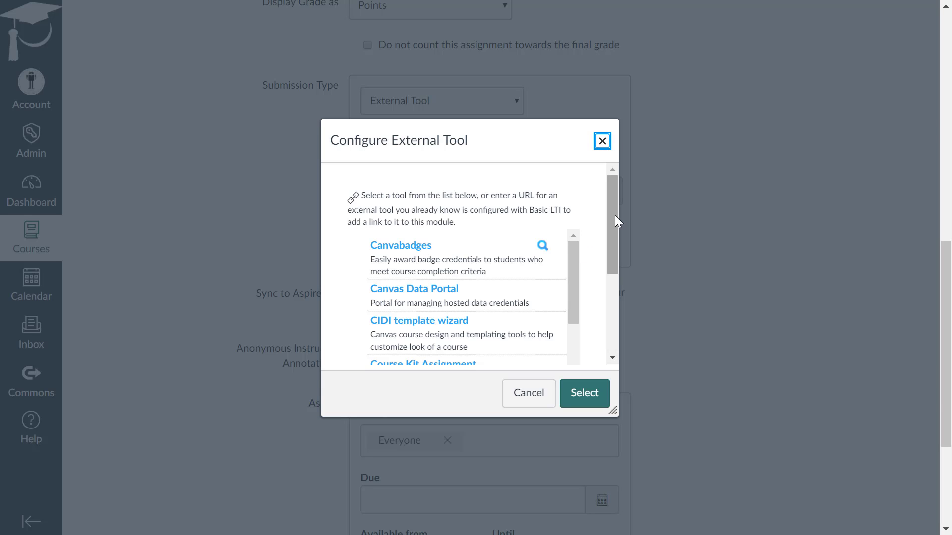
left_click_drag(615, 215, 570, 283)
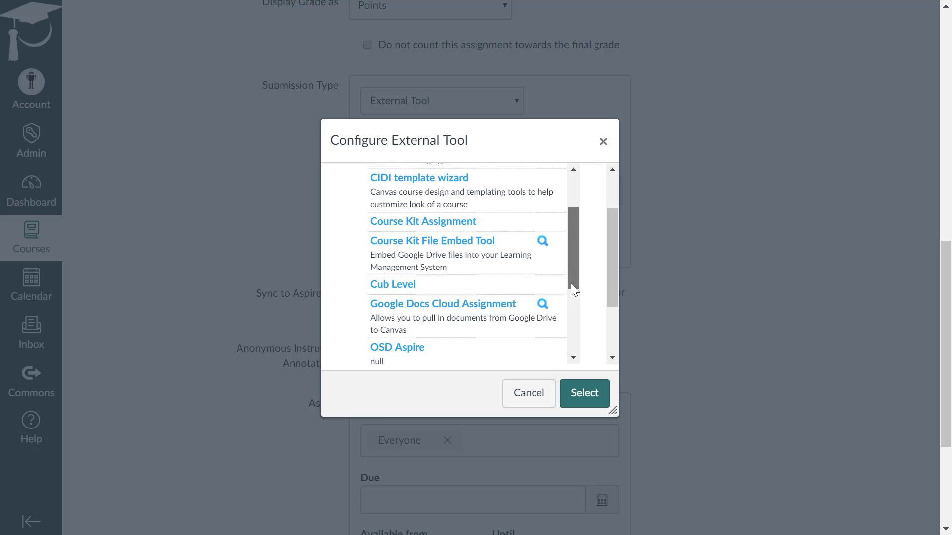
left_click(431, 225)
left_click(588, 394)
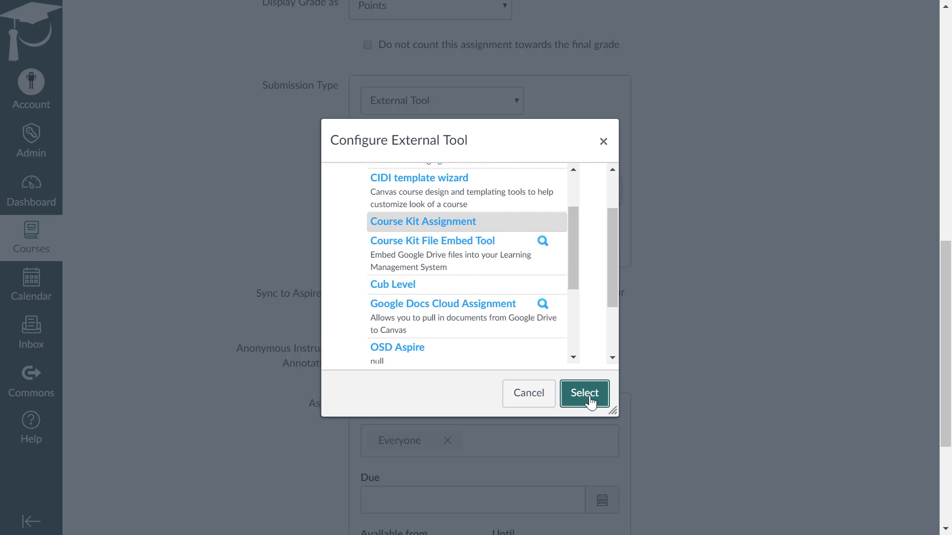
Set the due date for Everyone to Oct 5, 2018 11:59pm, and save and publish the assignment
scroll(681, 313, "down", 3)
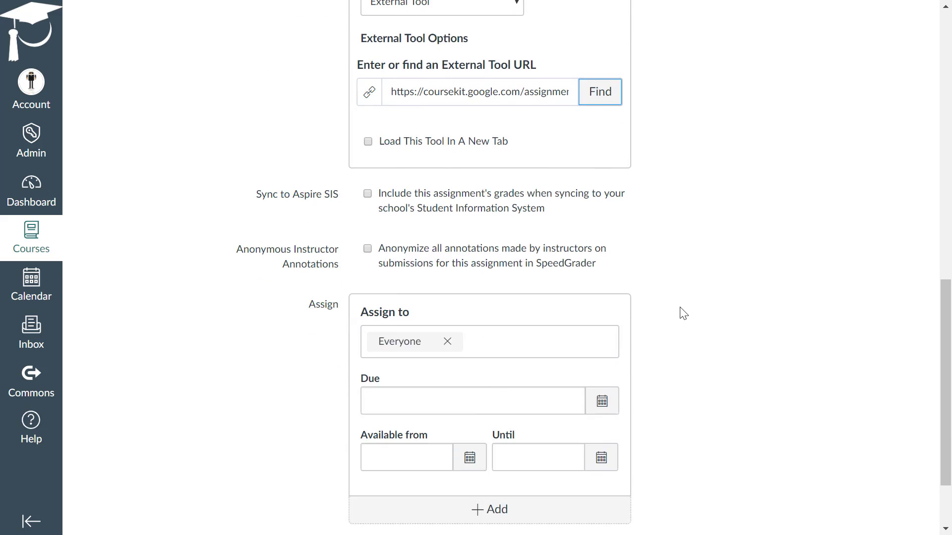
scroll(683, 313, "up", 1)
scroll(681, 313, "down", 2)
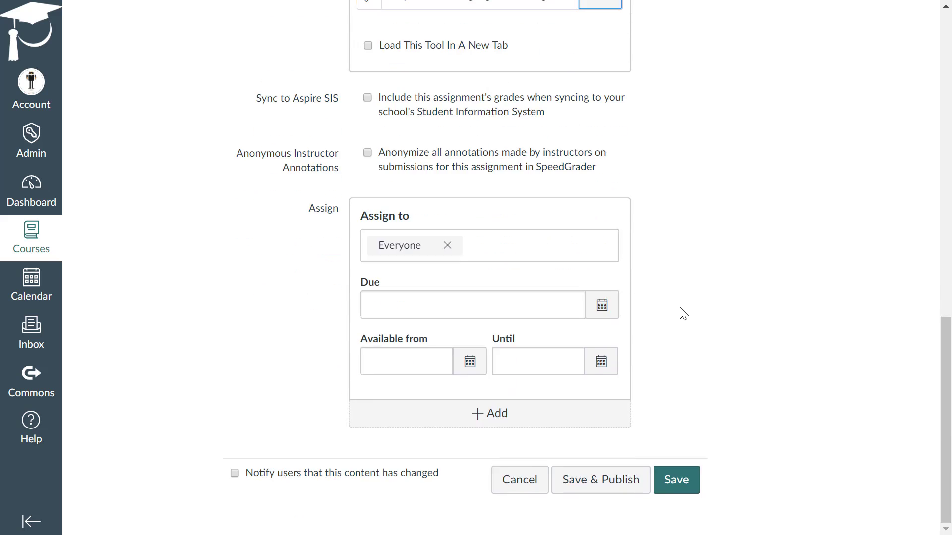
left_click(477, 251)
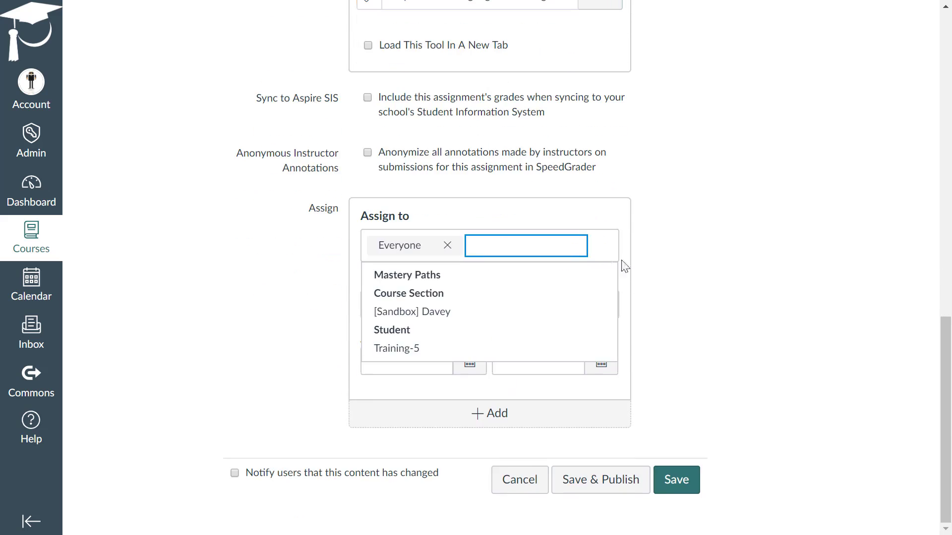
left_click(702, 278)
left_click(596, 312)
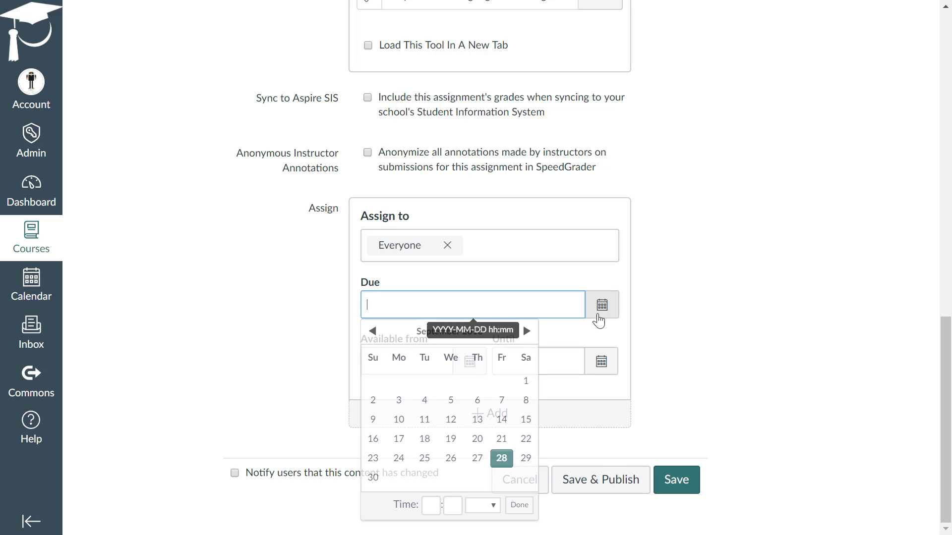
left_click(527, 331)
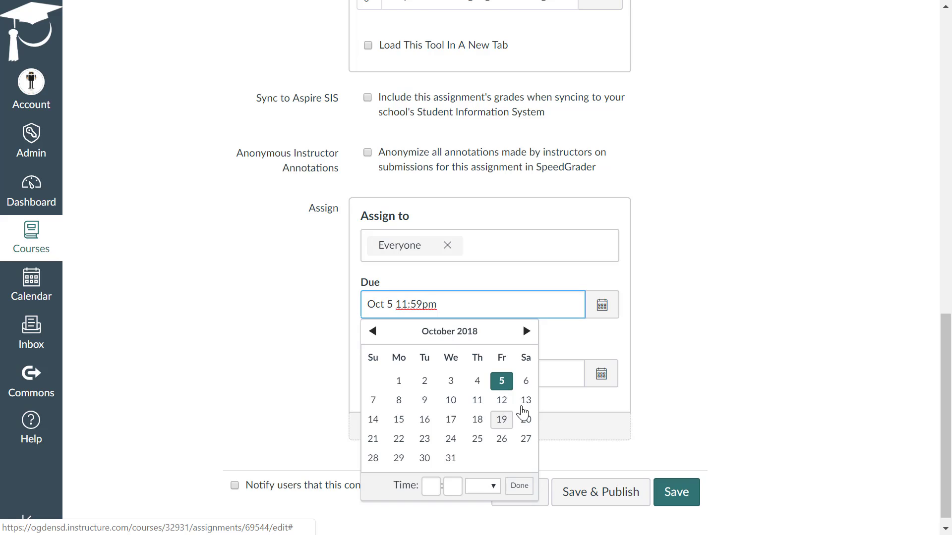
left_click(663, 366)
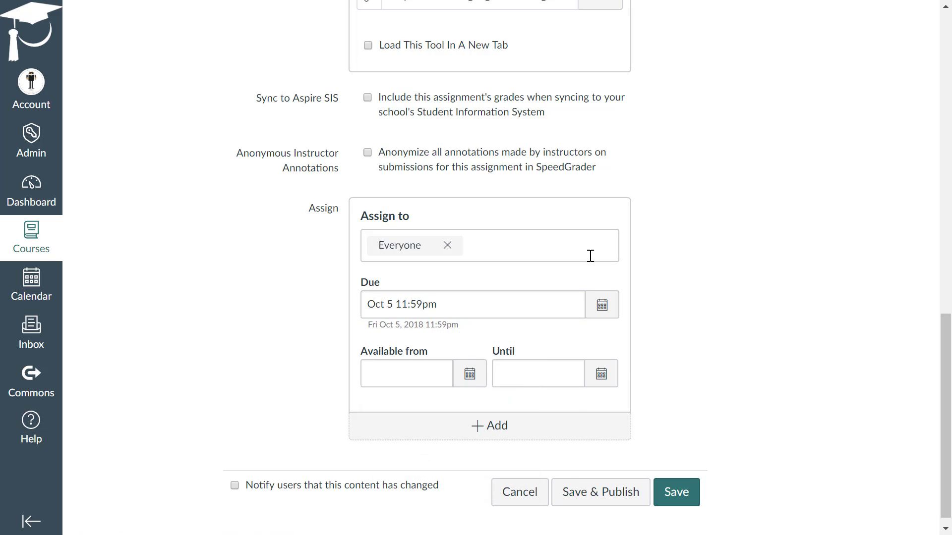
left_click(616, 506)
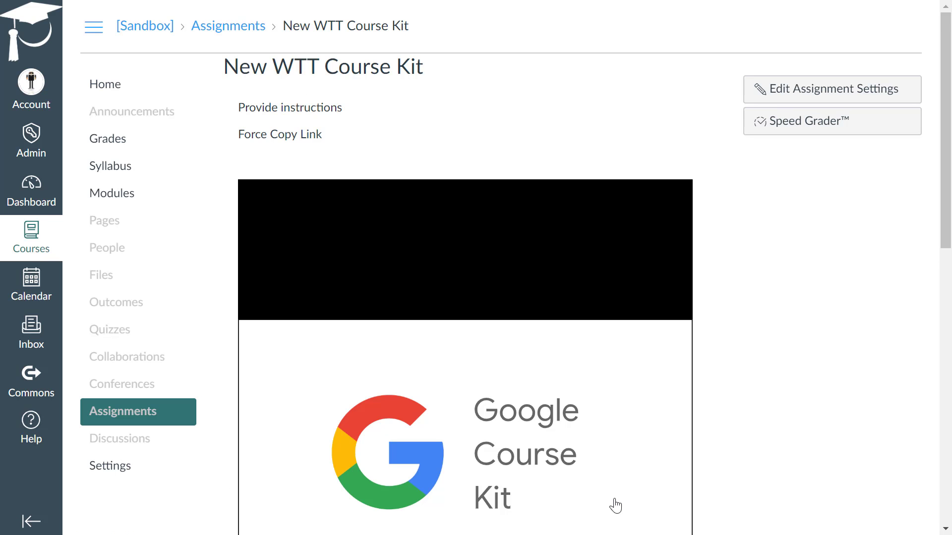
Review the published assignment page with its embedded presentation and open the New WTT Course Kit assignment from the Google submission section
scroll(722, 270, "down", 11)
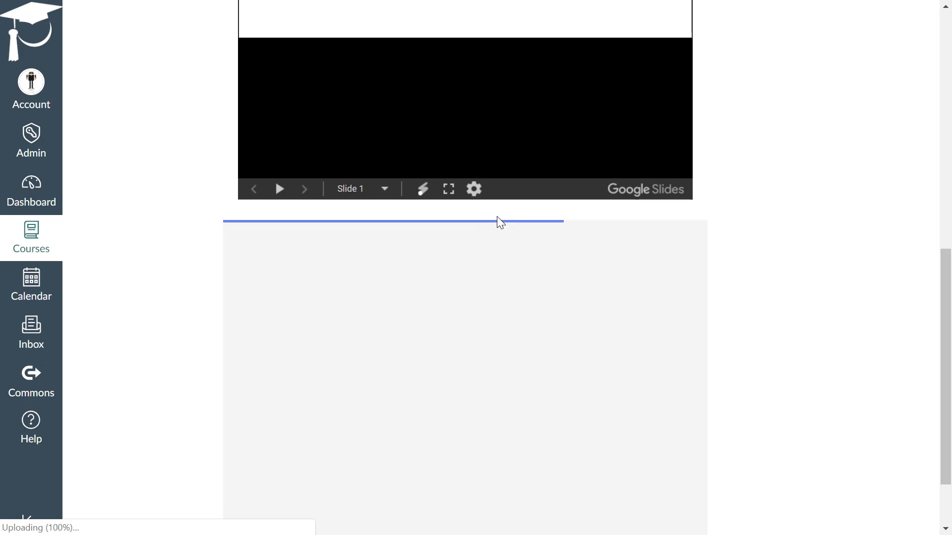
scroll(774, 342, "up", 8)
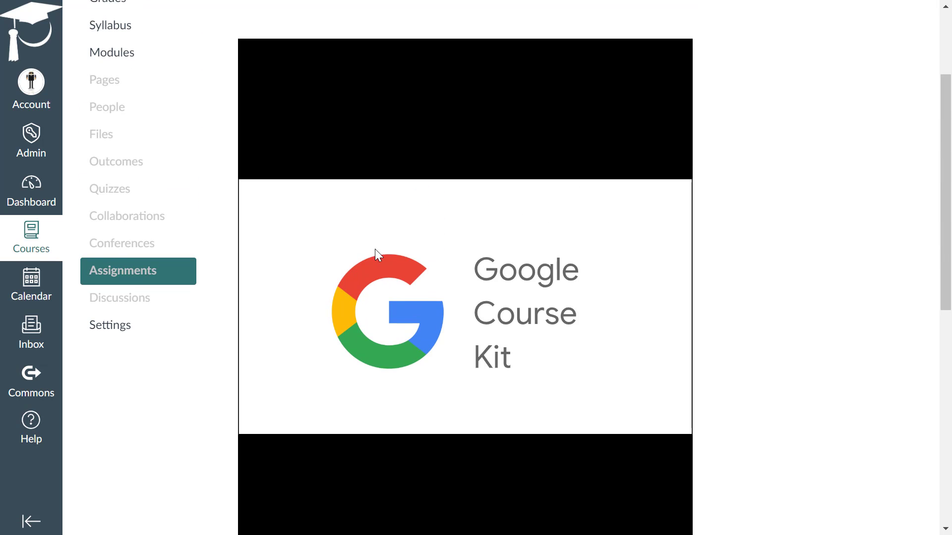
scroll(756, 332, "down", 2)
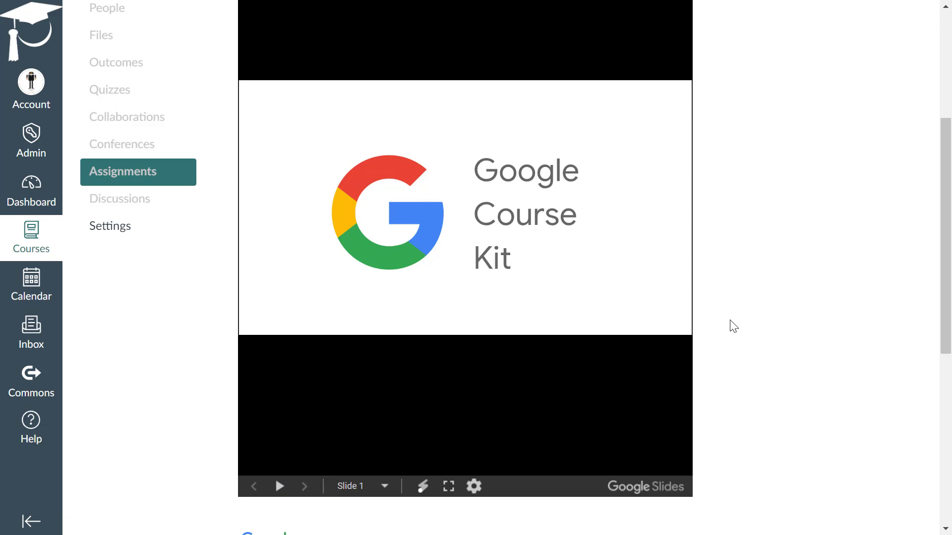
scroll(732, 326, "up", 4)
scroll(734, 326, "down", 4)
scroll(768, 251, "down", 8)
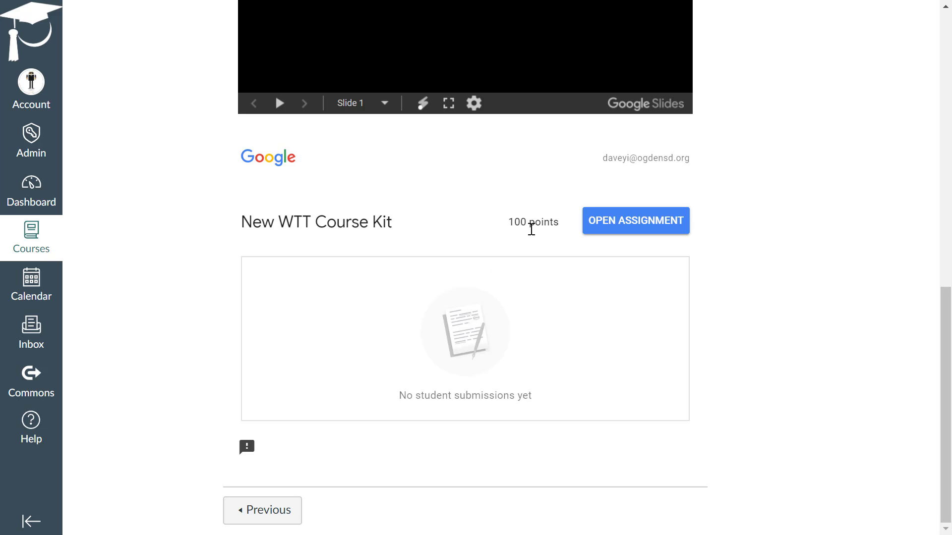
left_click(638, 224)
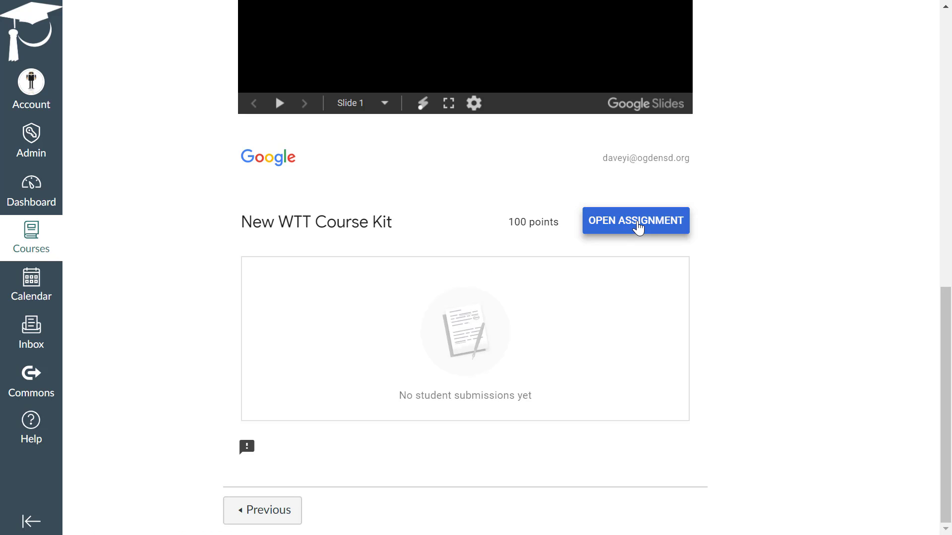